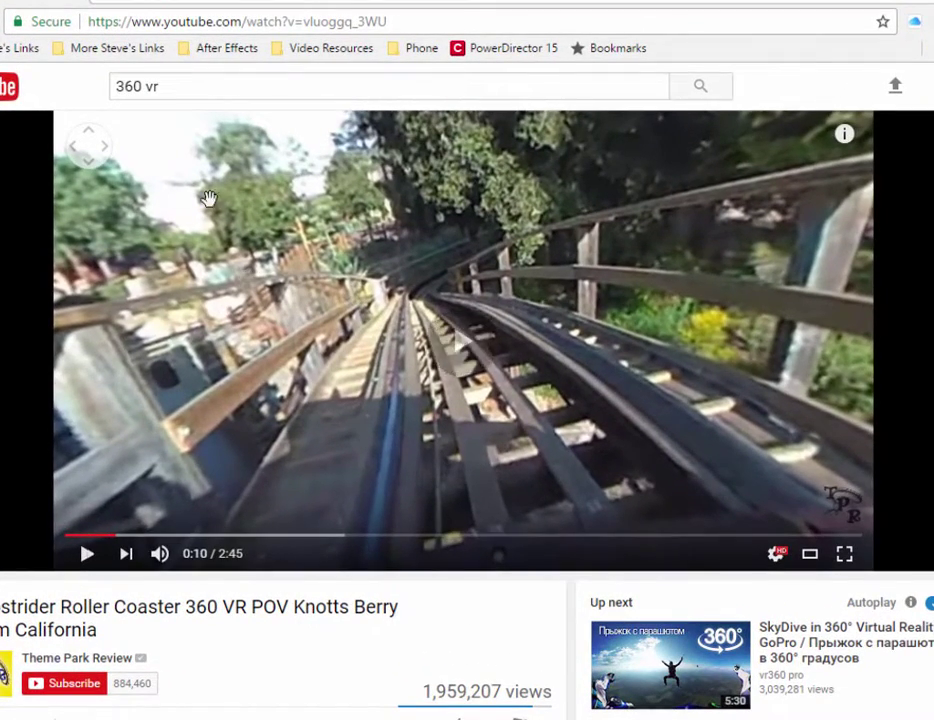
Play the 360 coaster video briefly, pause it, and look around toward the sky, building and trees
click(208, 198)
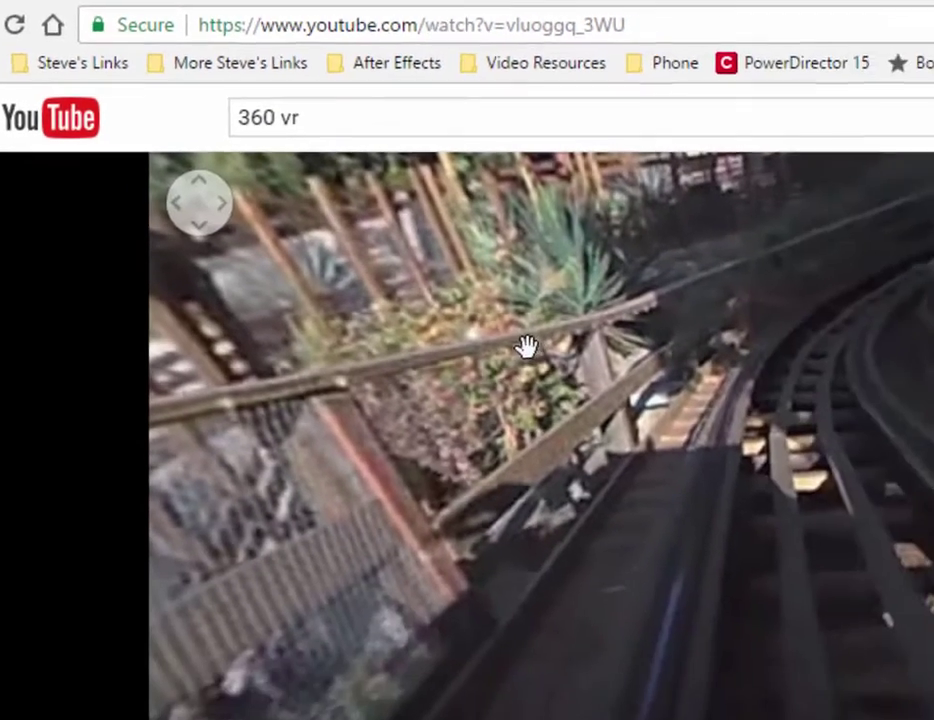
click(268, 252)
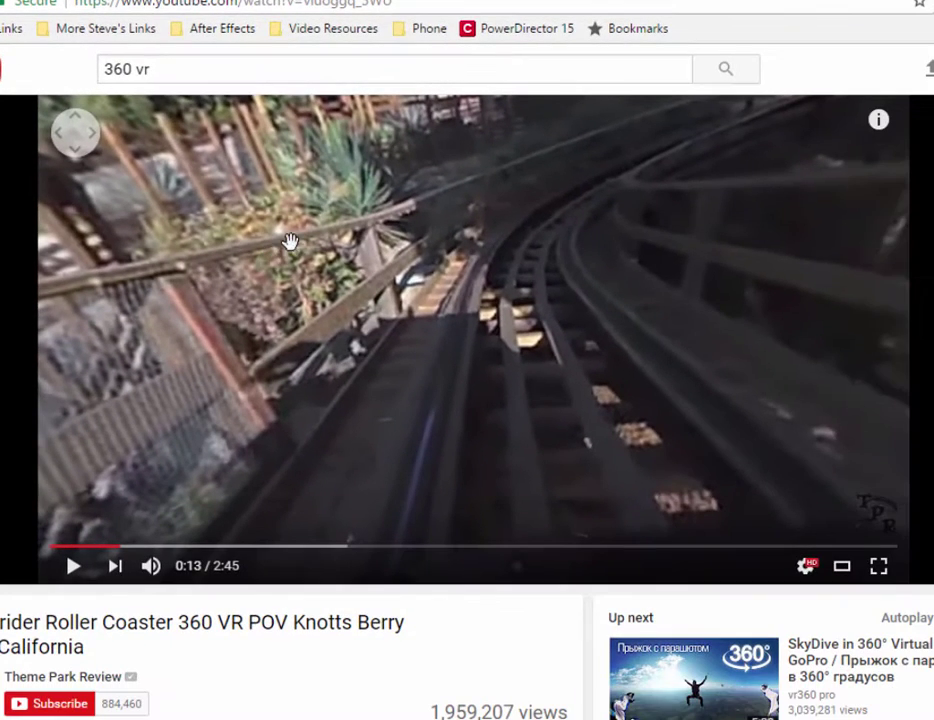
mouse_move(252, 238)
mouse_down()
mouse_move(315, 267)
mouse_move(552, 312)
mouse_up()
drag(142, 275, 402, 292)
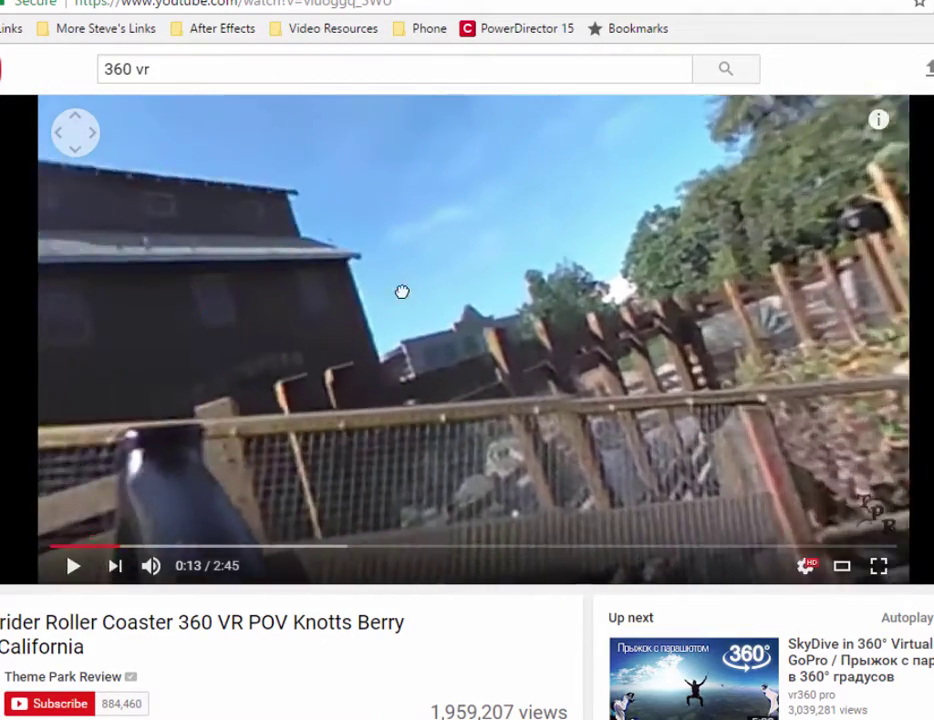
drag(214, 296, 819, 302)
drag(557, 302, 819, 286)
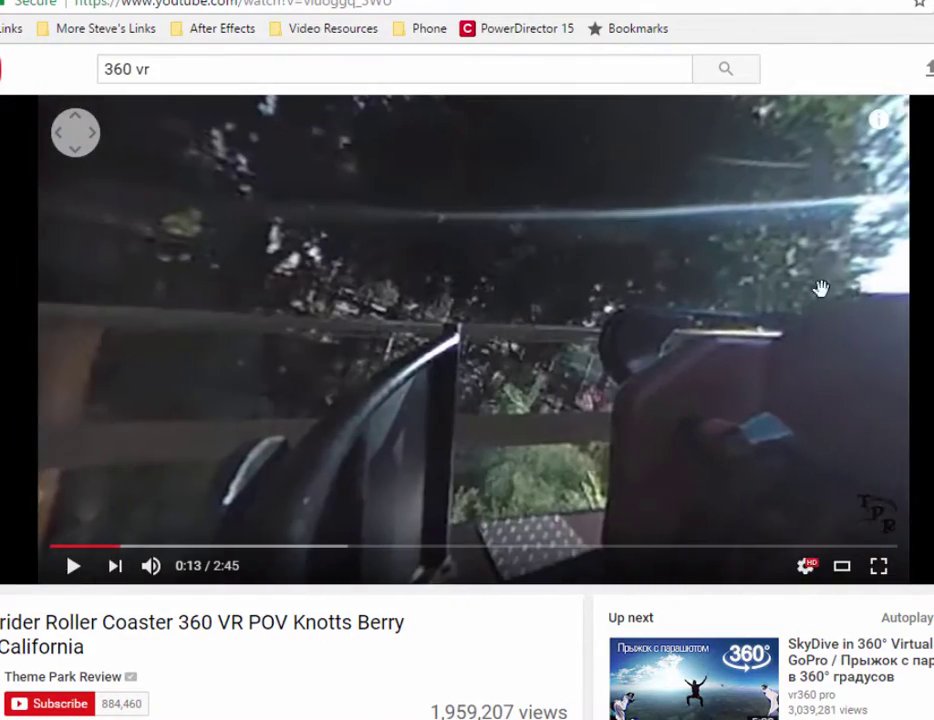
mouse_move(735, 302)
mouse_down()
mouse_move(592, 578)
mouse_move(767, 250)
mouse_move(565, 175)
mouse_move(302, 406)
mouse_move(334, 270)
mouse_up()
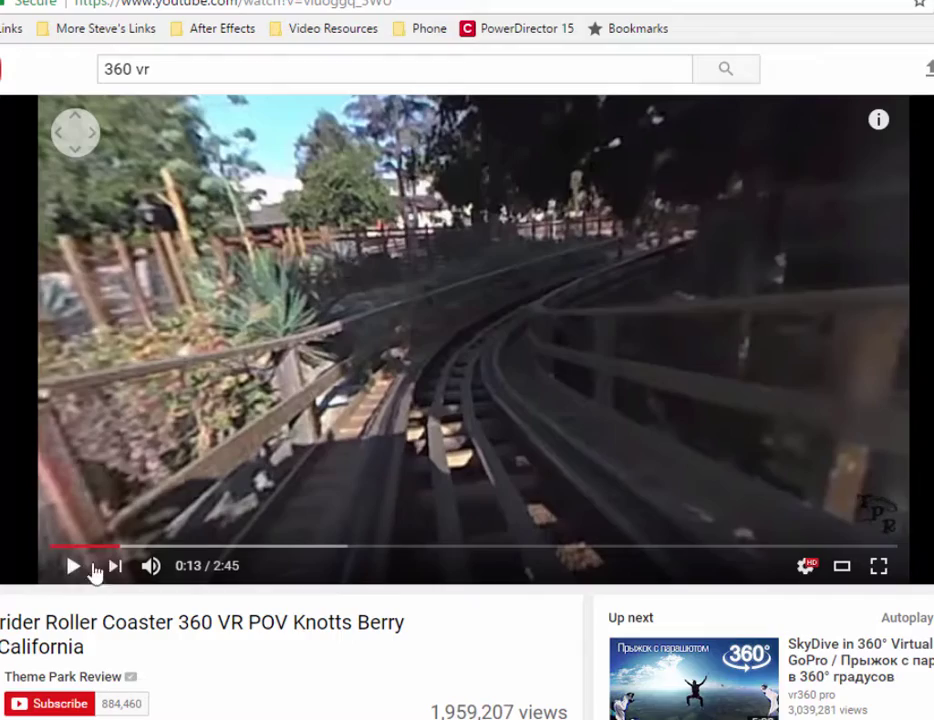
Resume the coaster ride and swing the view to the fence and back to the track
click(68, 568)
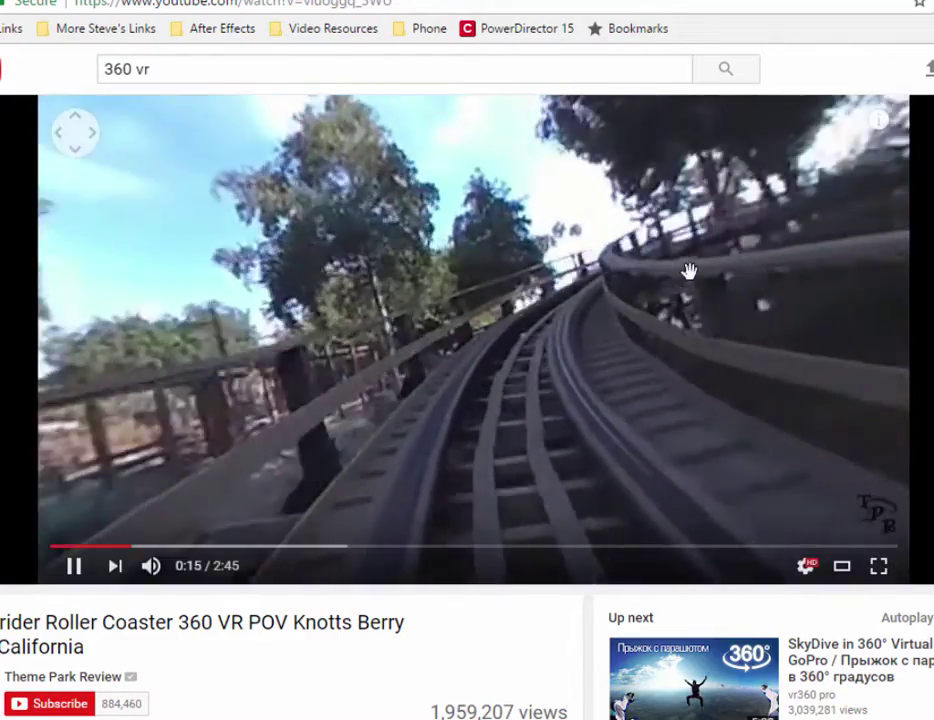
drag(689, 271, 438, 292)
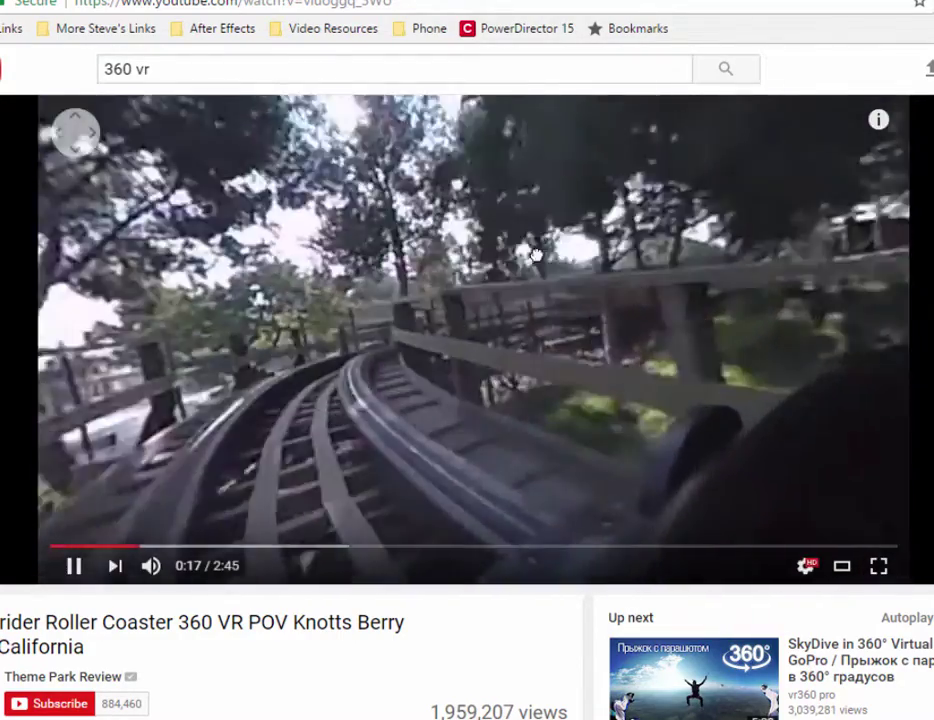
drag(532, 254, 184, 386)
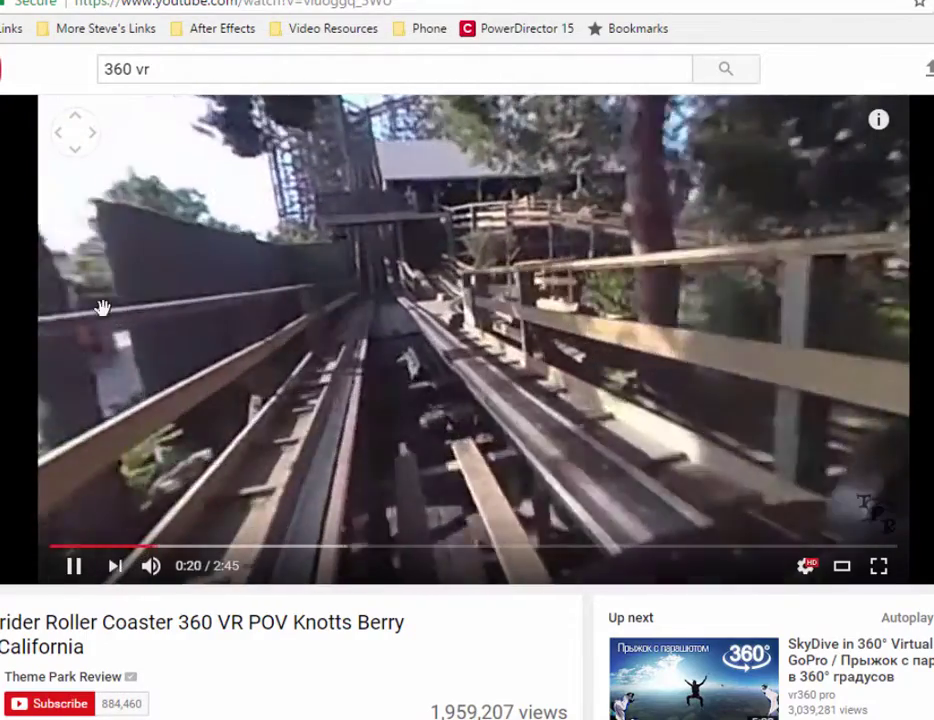
Pause the coaster at 0:21, then play a few more seconds and pause at 0:24
click(420, 130)
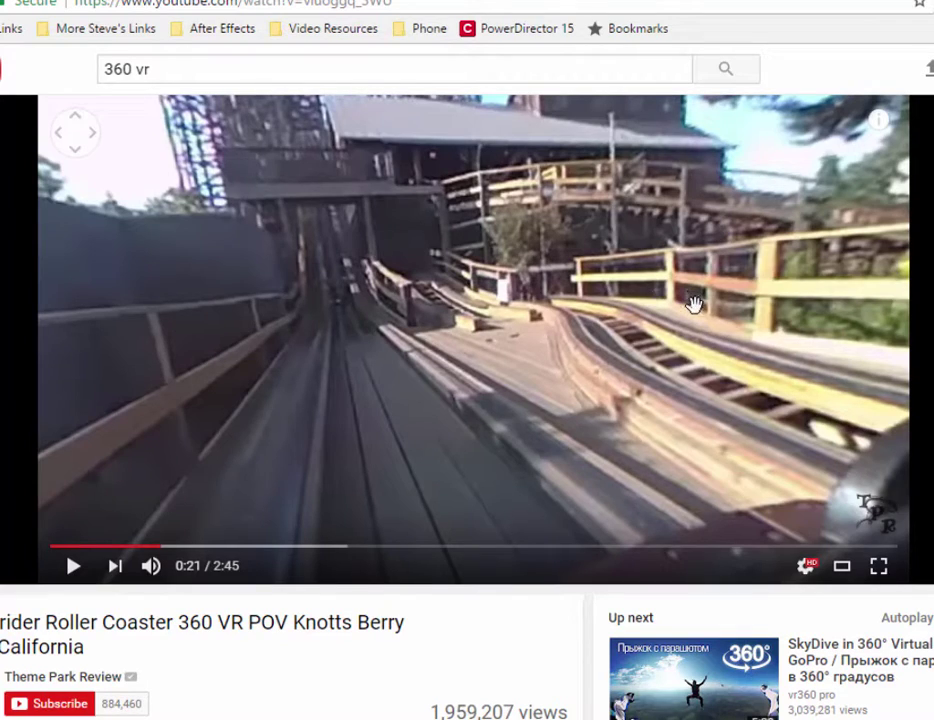
mouse_move(876, 511)
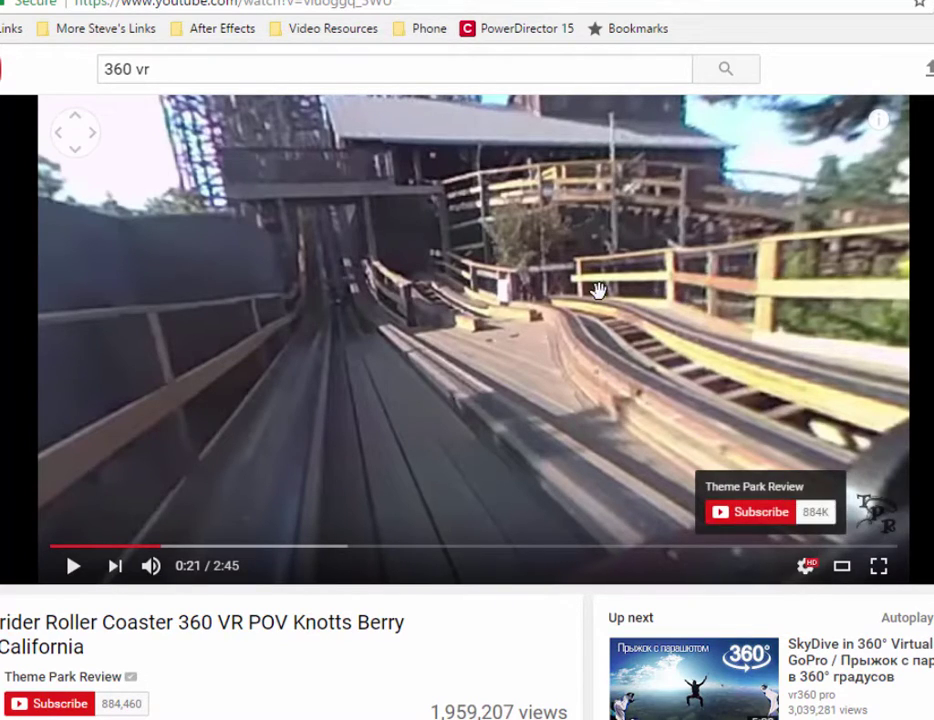
click(590, 218)
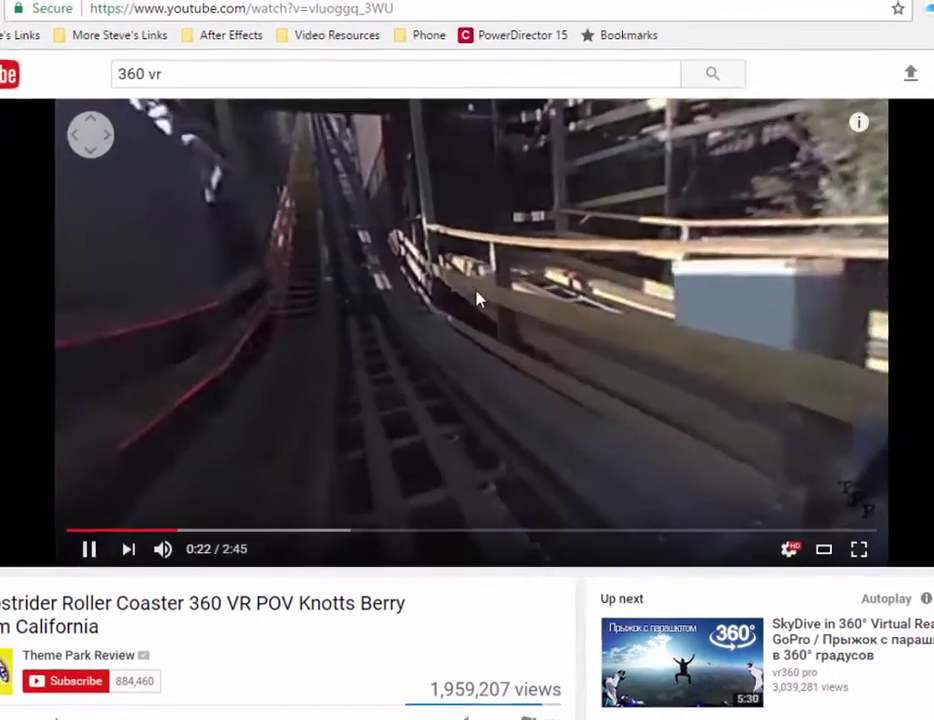
click(475, 298)
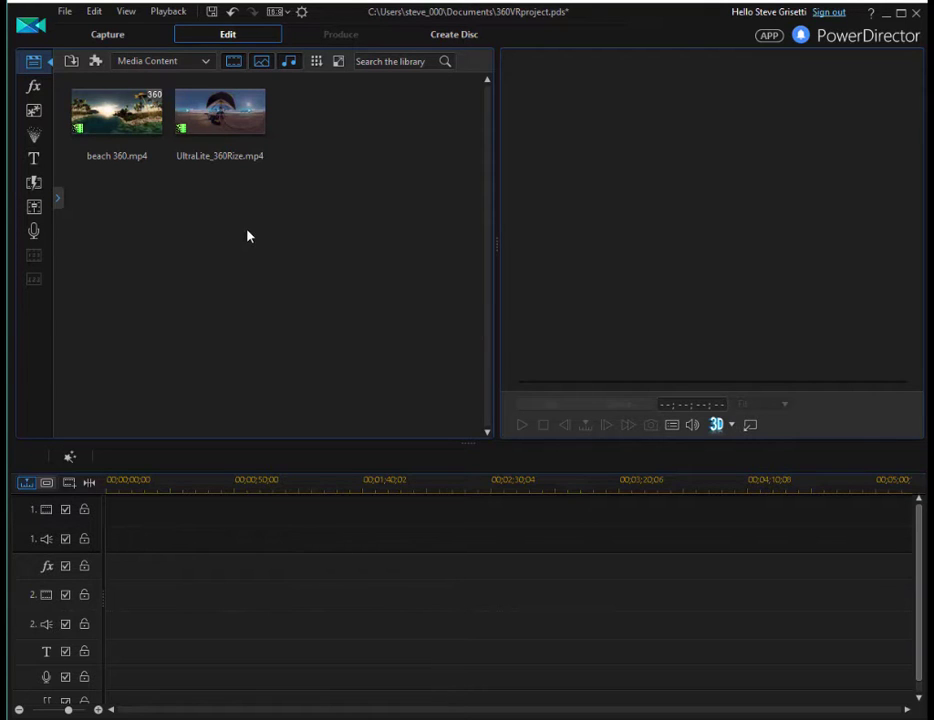
click(238, 122)
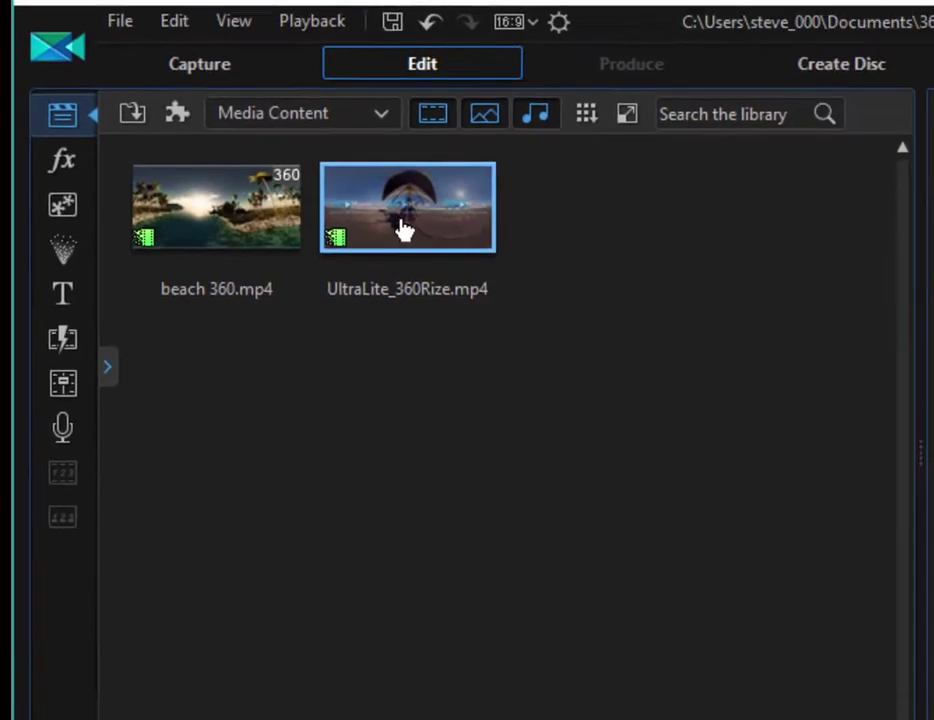
drag(403, 230, 171, 663)
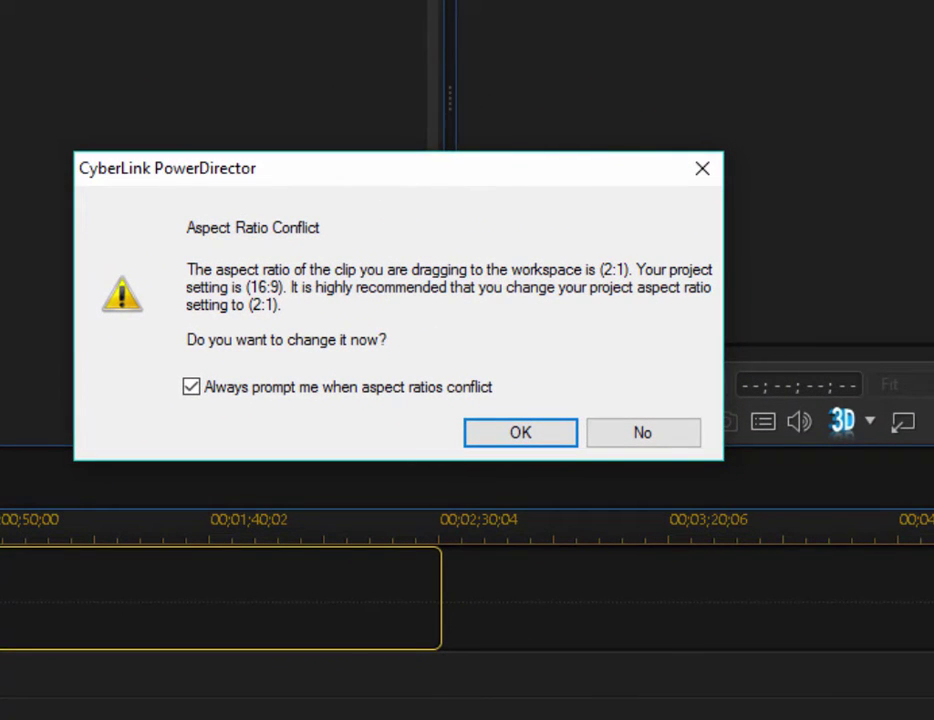
click(640, 440)
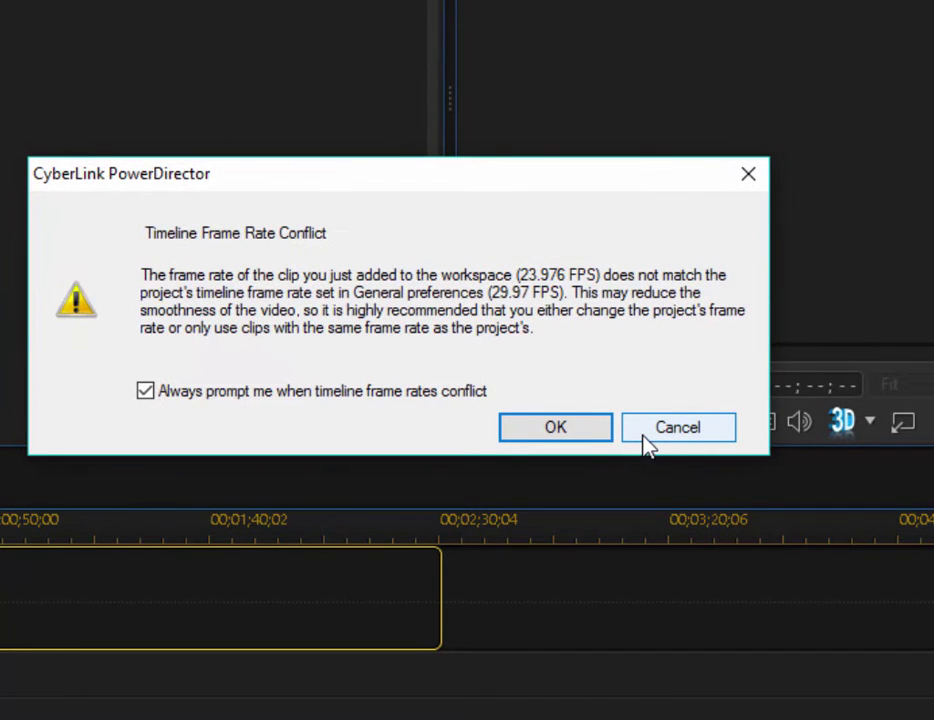
click(640, 432)
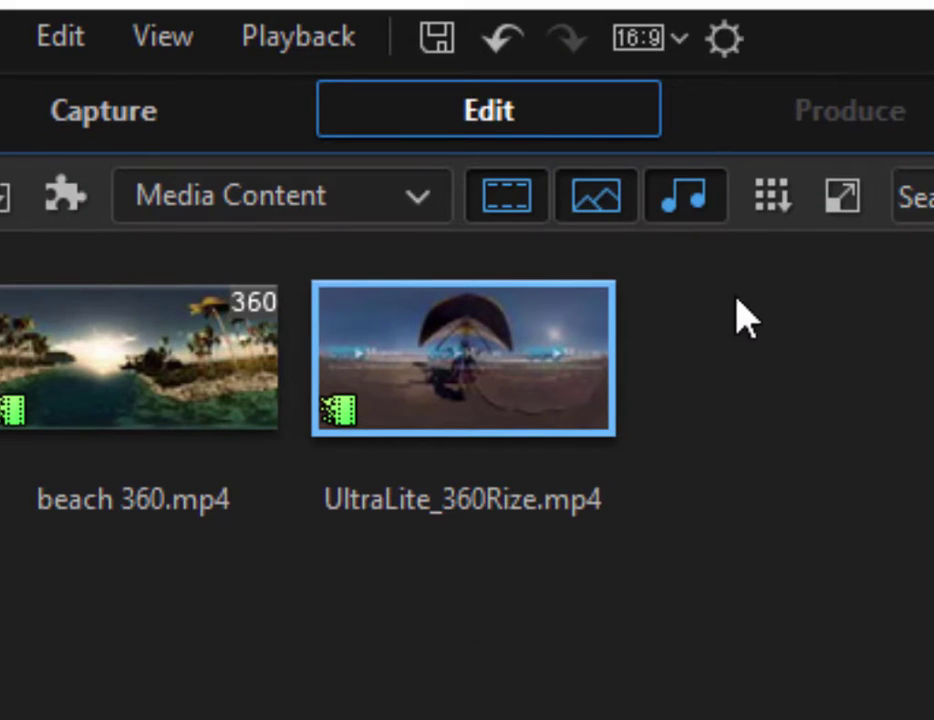
Show the project aspect ratio choices: 4:3, 16:9, 9:16 and 360
click(650, 48)
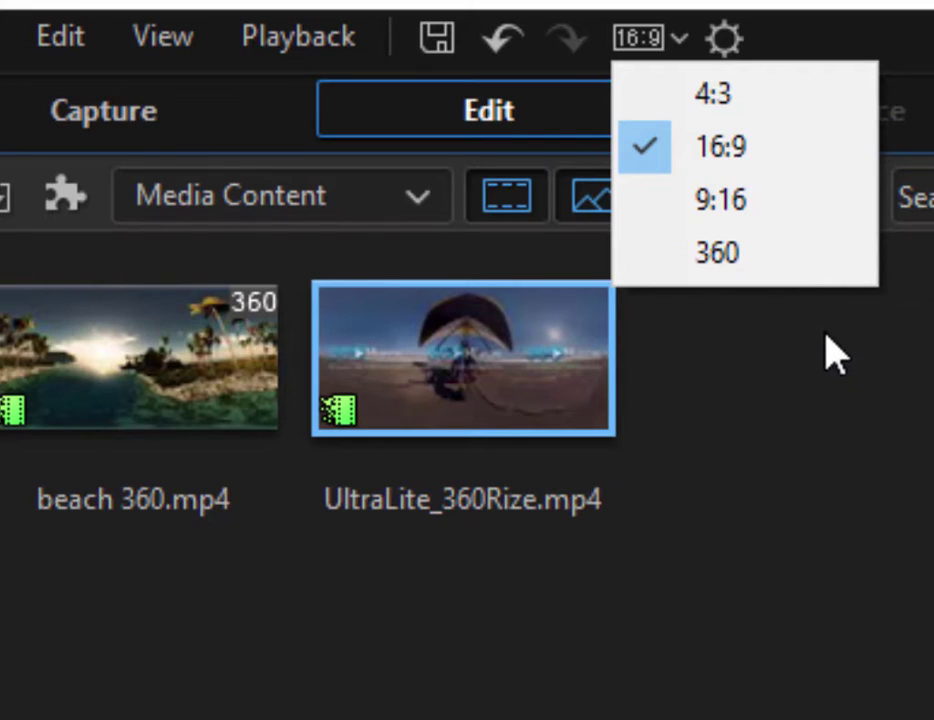
Set the aspect ratio to 360 and drop UltraLite_360Rize.mp4 onto track 1, accepting the frame-rate conflict
click(806, 272)
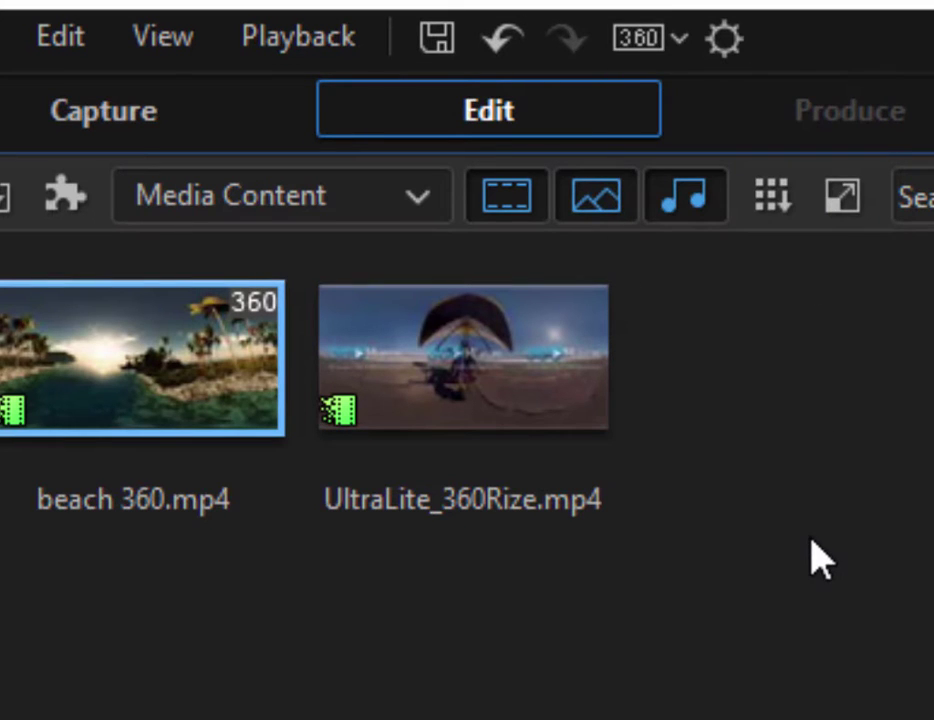
drag(585, 372, 272, 438)
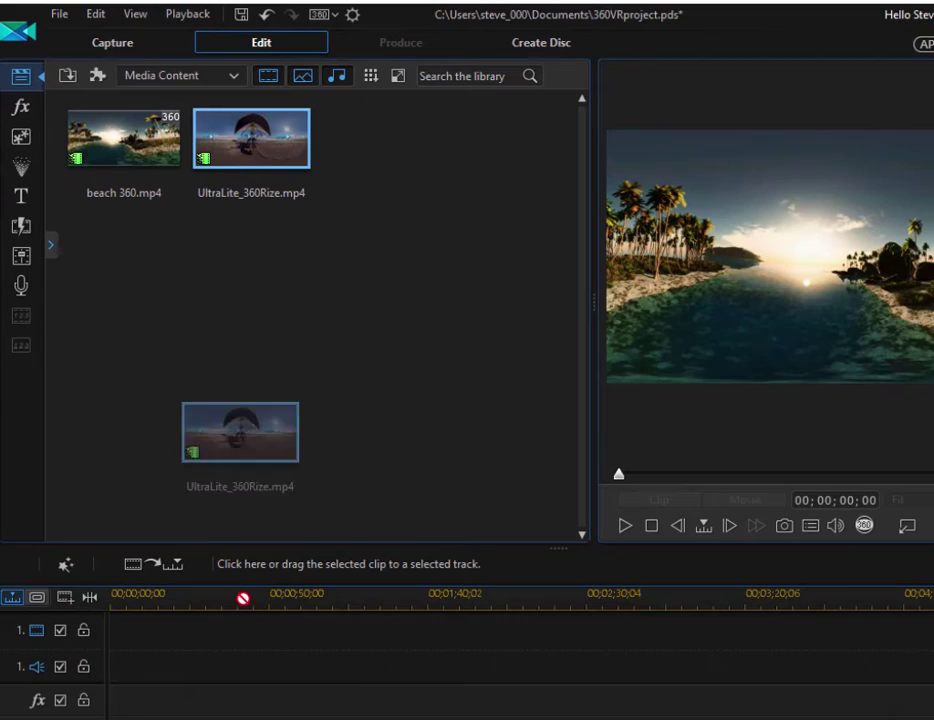
drag(243, 598, 106, 657)
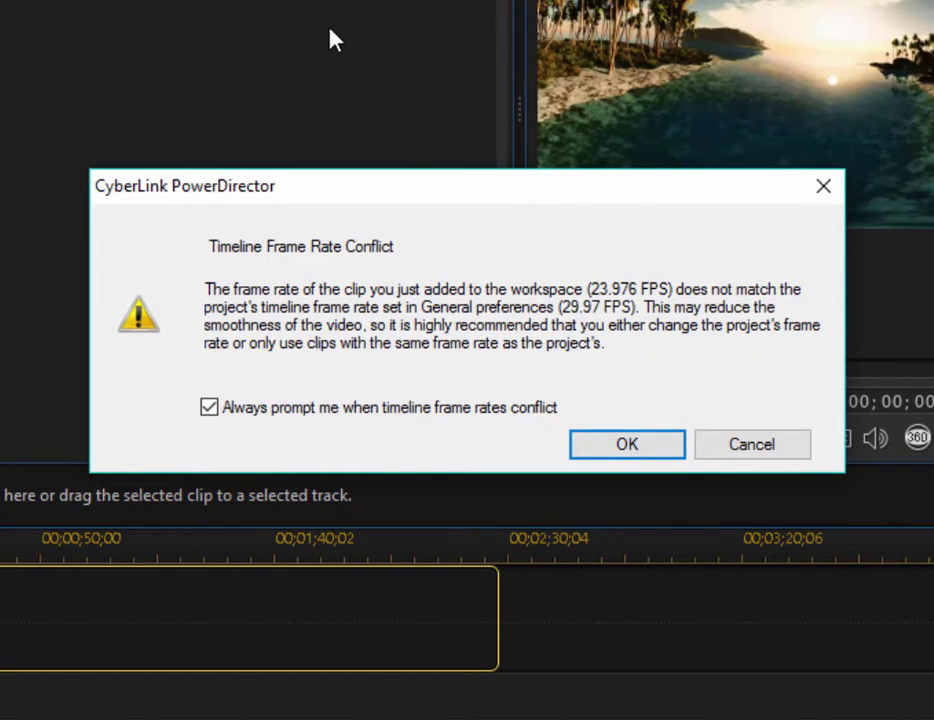
click(636, 456)
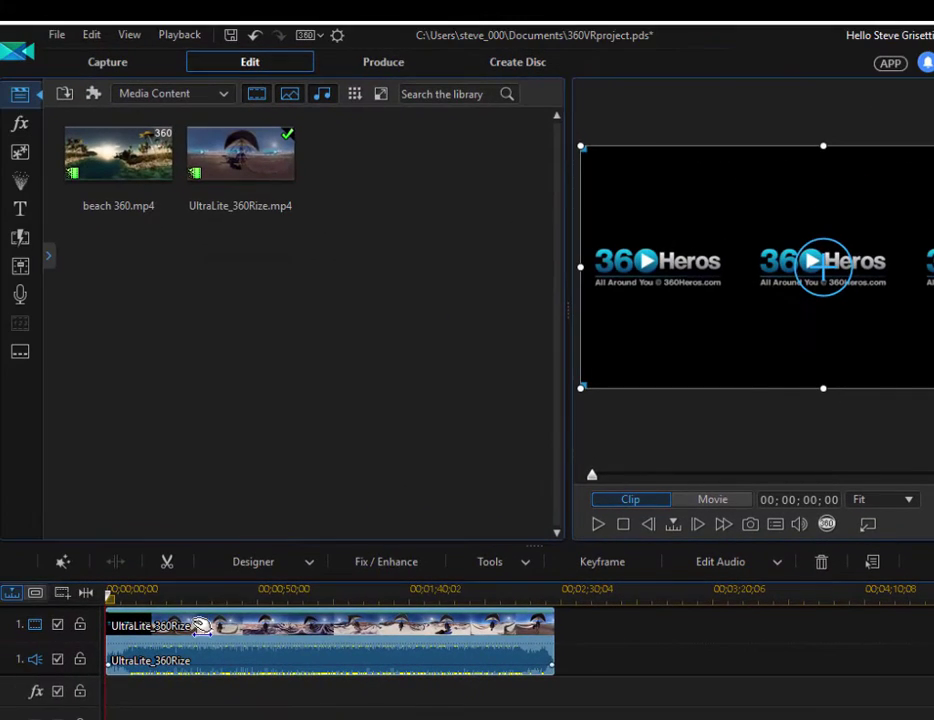
Play the hang-glider clip from about 18 seconds and stop at 00;00;46;14
click(162, 595)
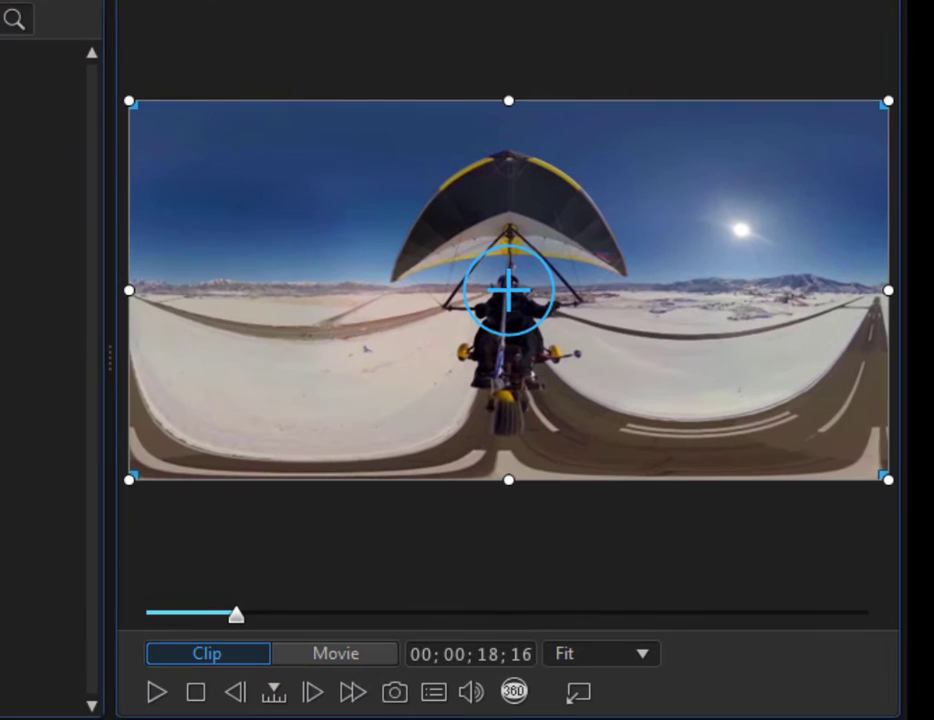
key(space)
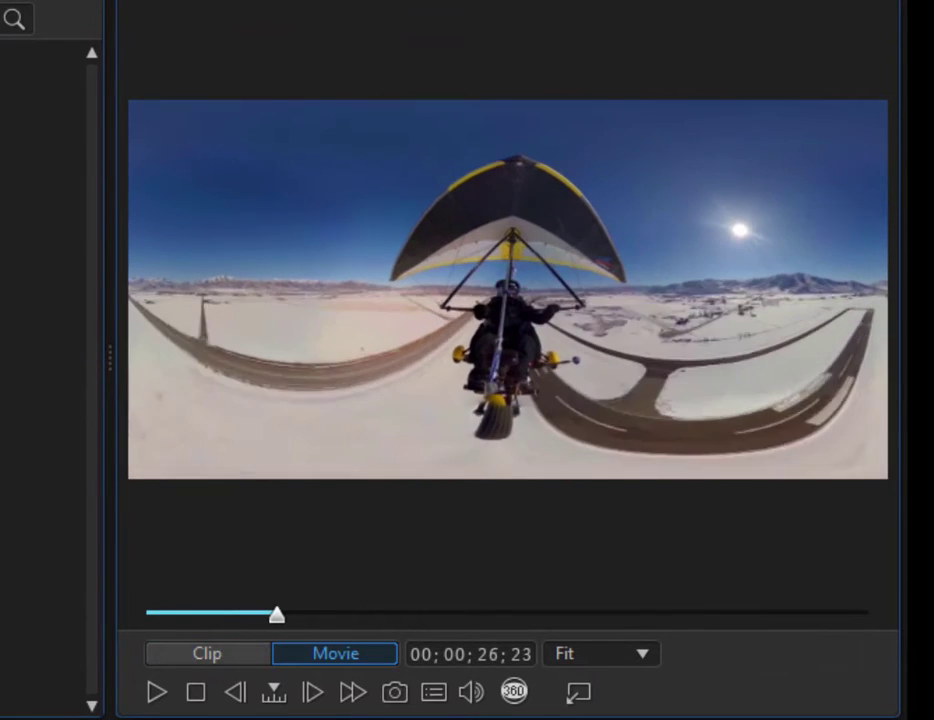
click(509, 290)
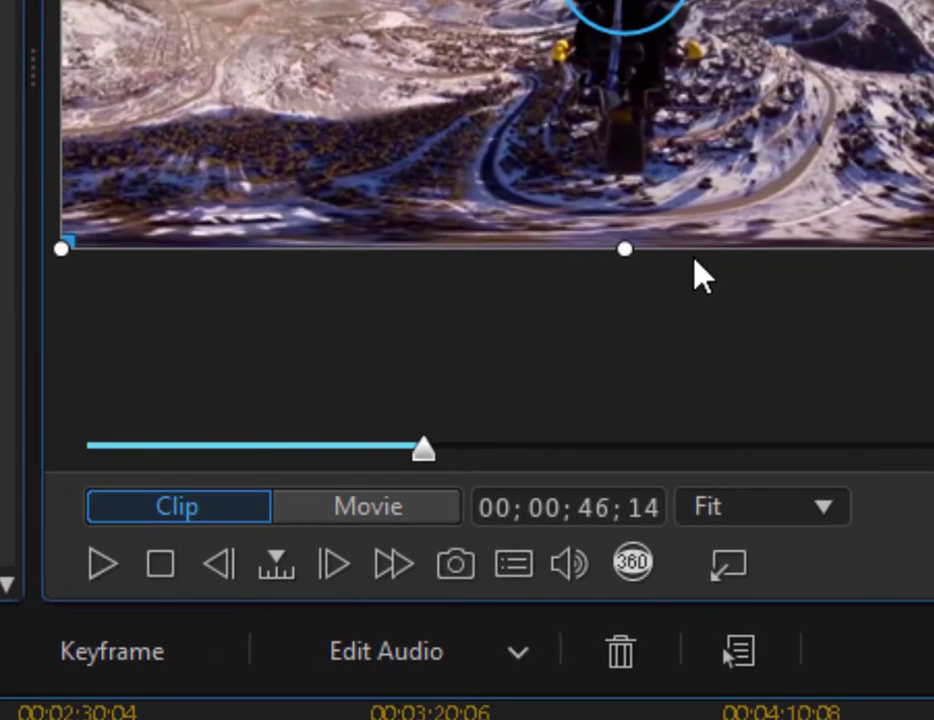
Enable the 360° viewer, look at the sky, forest and pilot, then jump to 00;01;29;06
click(628, 564)
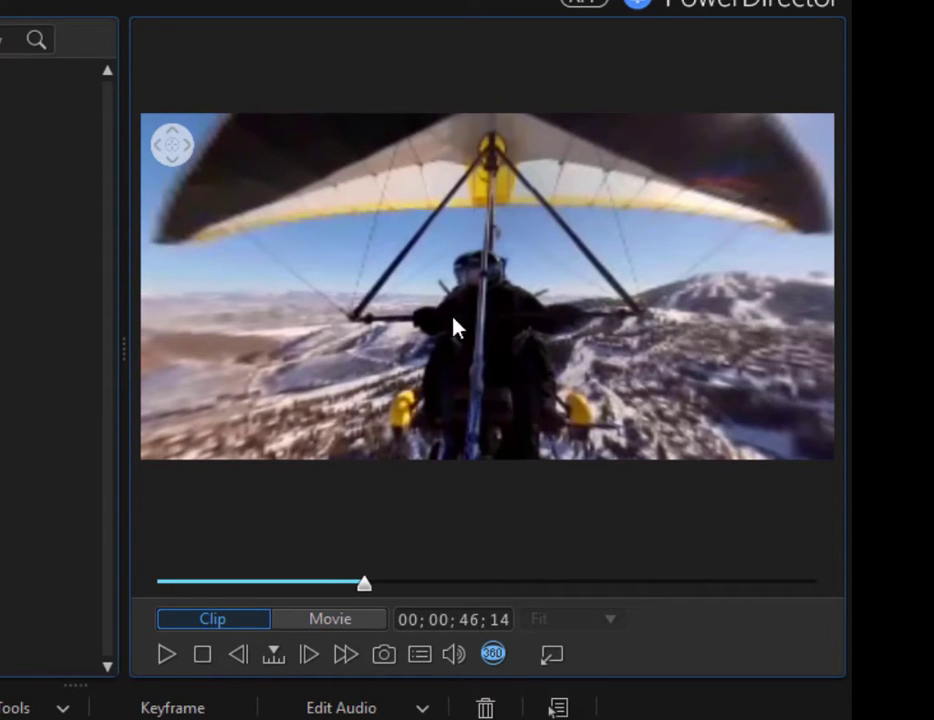
mouse_move(336, 267)
mouse_down()
mouse_move(622, 360)
mouse_move(273, 306)
mouse_up()
mouse_move(605, 334)
mouse_down()
mouse_move(452, 204)
mouse_move(702, 205)
mouse_move(771, 302)
mouse_move(281, 286)
mouse_move(530, 323)
mouse_move(527, 278)
mouse_move(290, 309)
mouse_move(567, 277)
mouse_move(511, 294)
mouse_move(311, 306)
mouse_move(480, 323)
mouse_move(413, 350)
mouse_move(355, 338)
mouse_move(640, 294)
mouse_move(362, 297)
mouse_up()
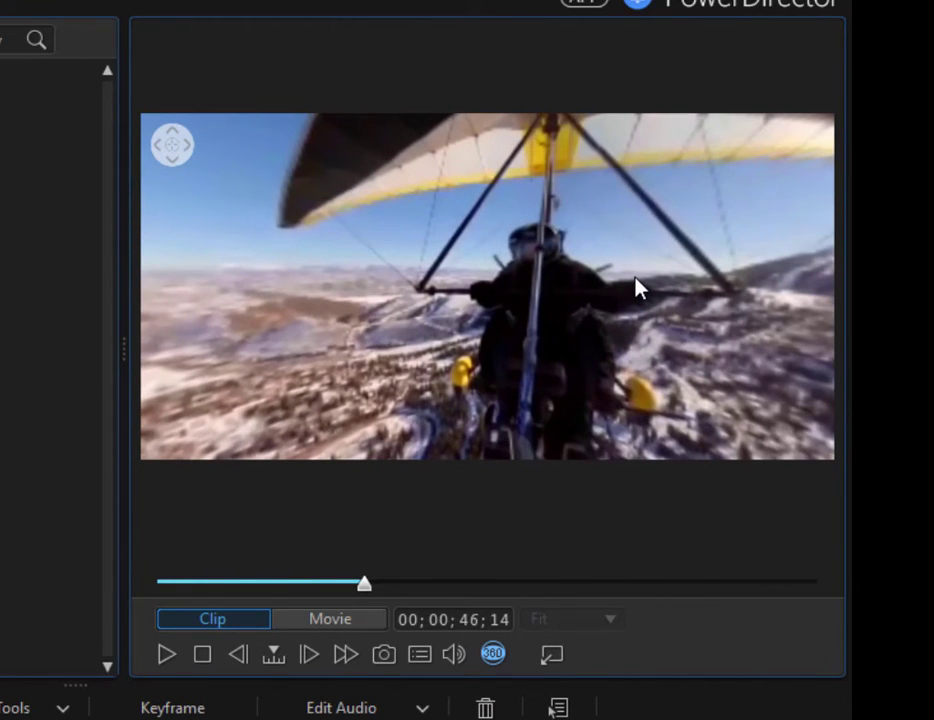
mouse_move(640, 288)
mouse_down()
mouse_move(505, 290)
mouse_move(548, 290)
mouse_up()
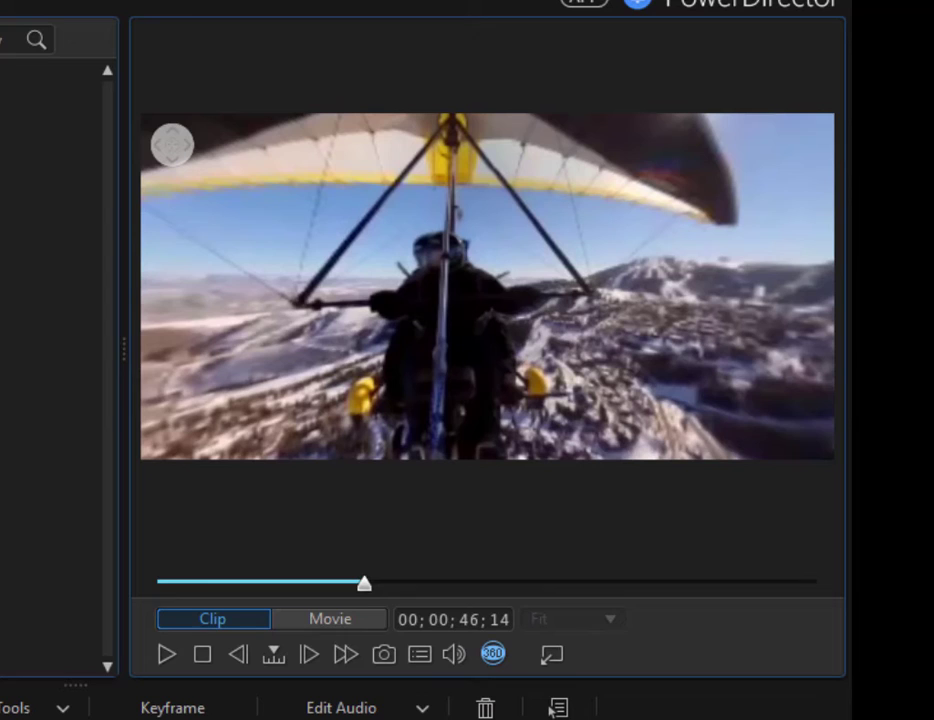
click(336, 482)
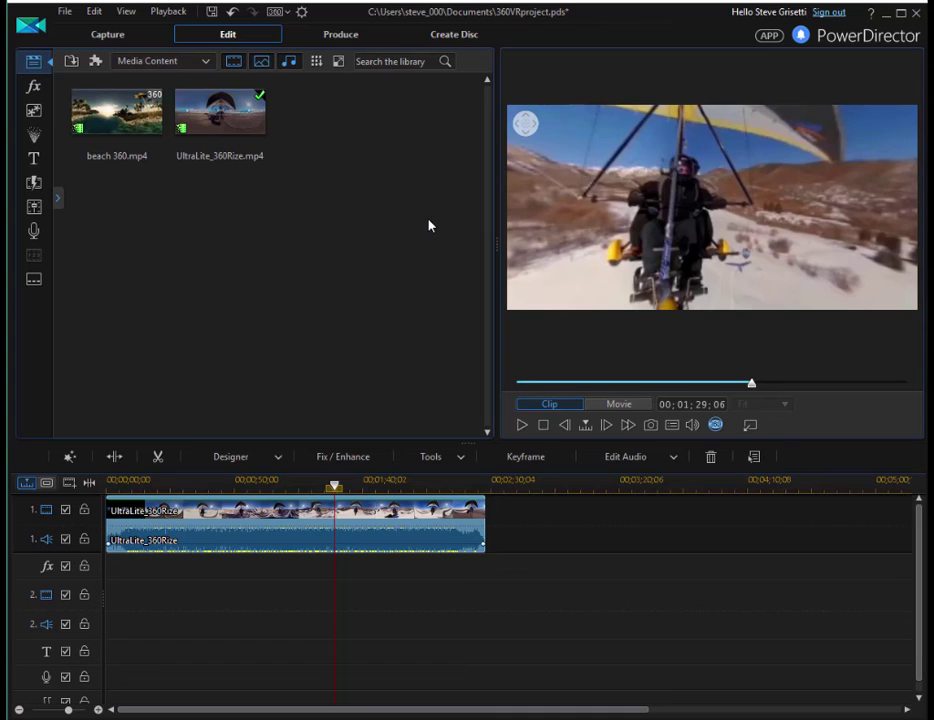
Turn the 360 preview toward the snowy valley, then move to the Produce stage
drag(560, 210, 662, 213)
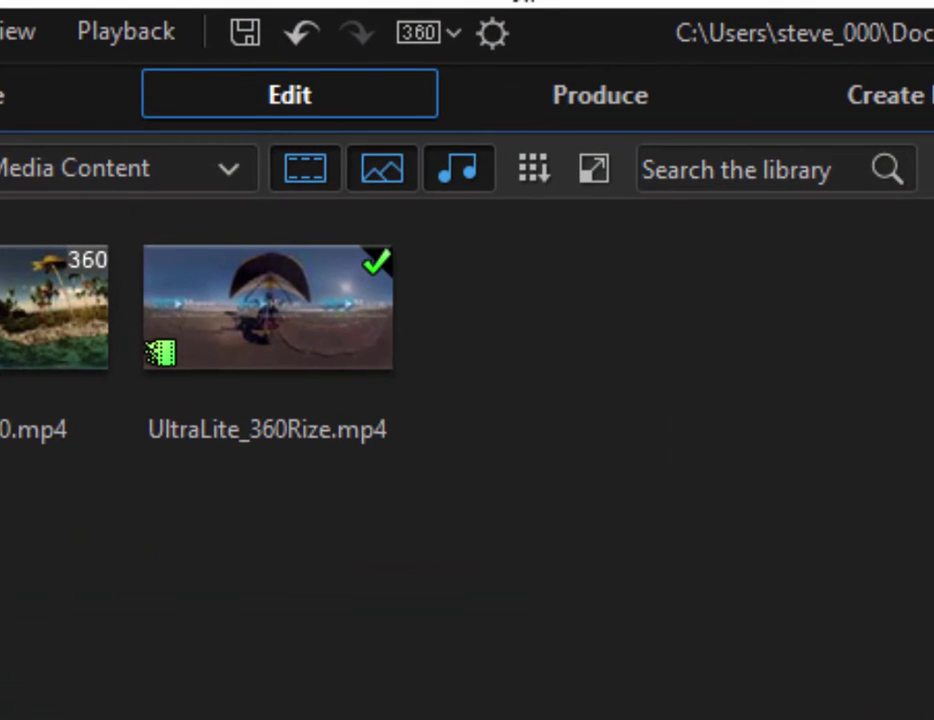
click(629, 100)
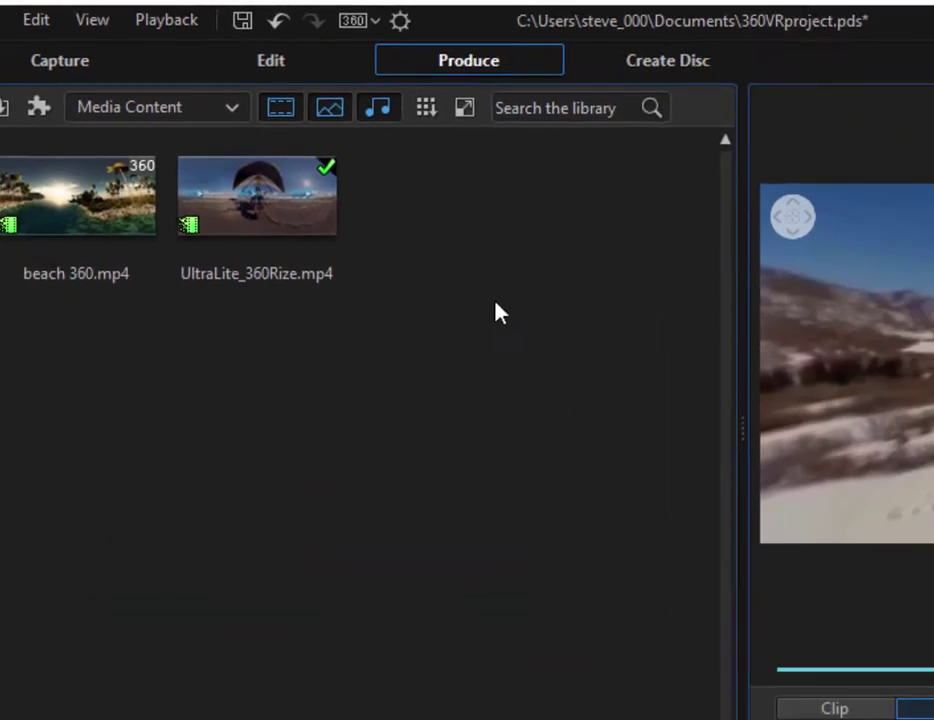